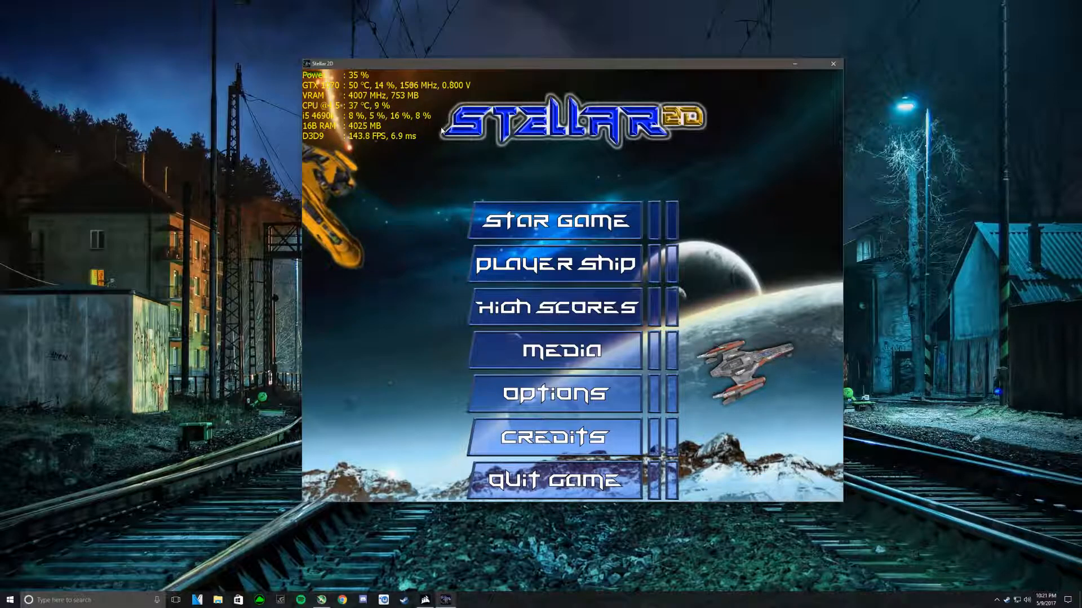
- Switch to MSI Afterburner, load the saved overclocking profile 3 and apply it
drag(580, 67, 0, 107)
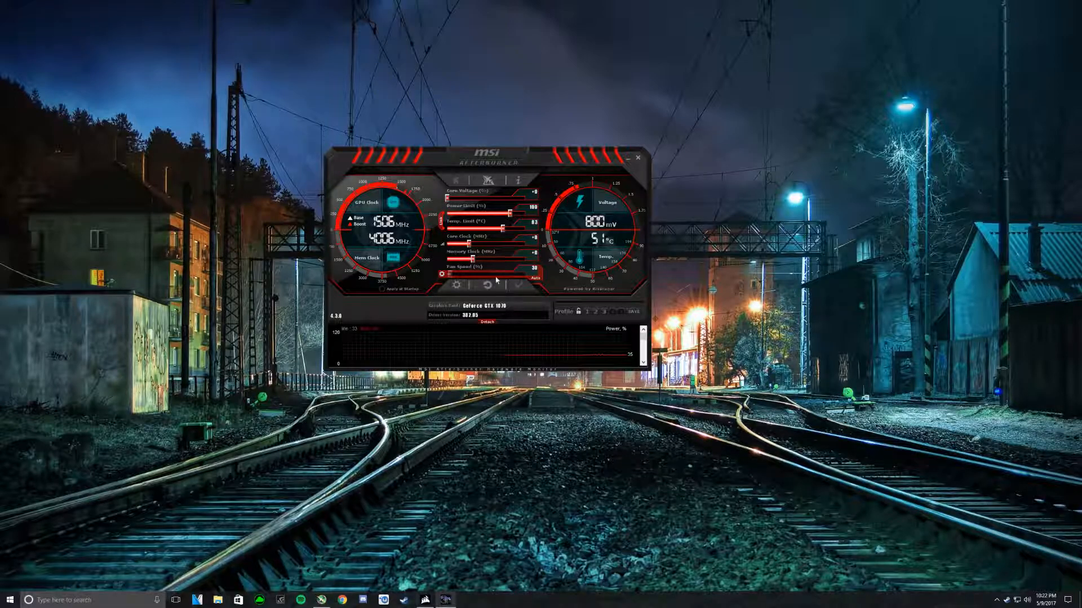
click(604, 312)
click(518, 285)
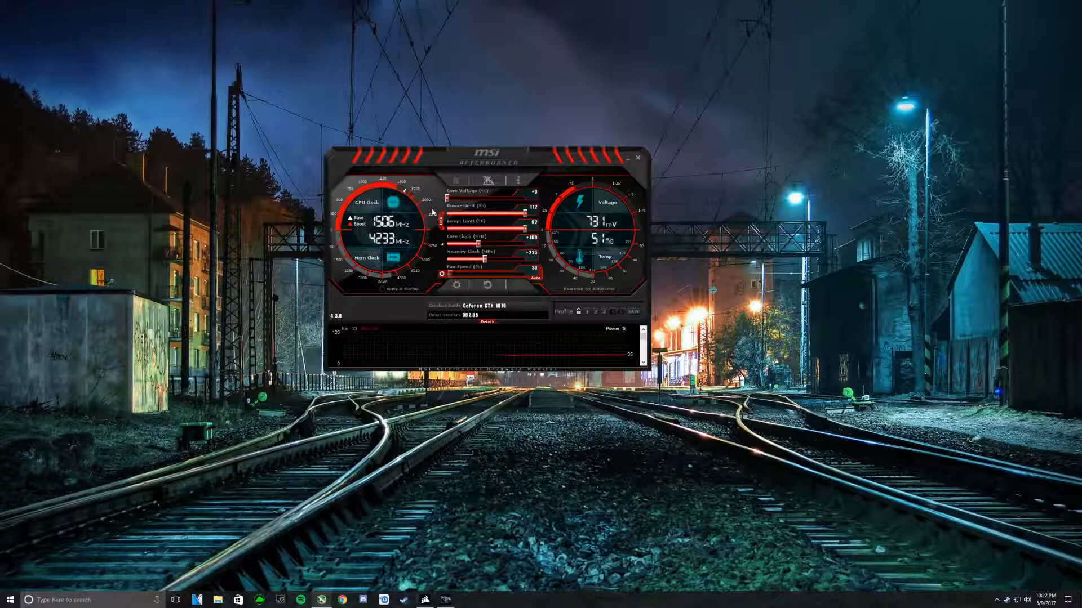
- Open the Afterburner properties, view the fan curve and bring up the hardware monitoring settings
click(460, 289)
click(362, 172)
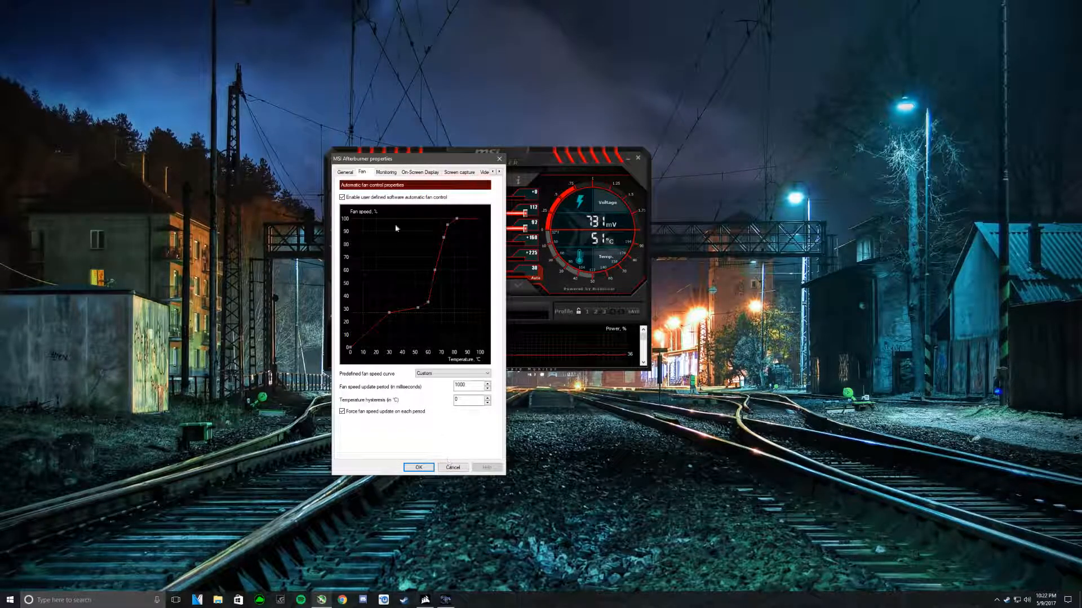
click(385, 172)
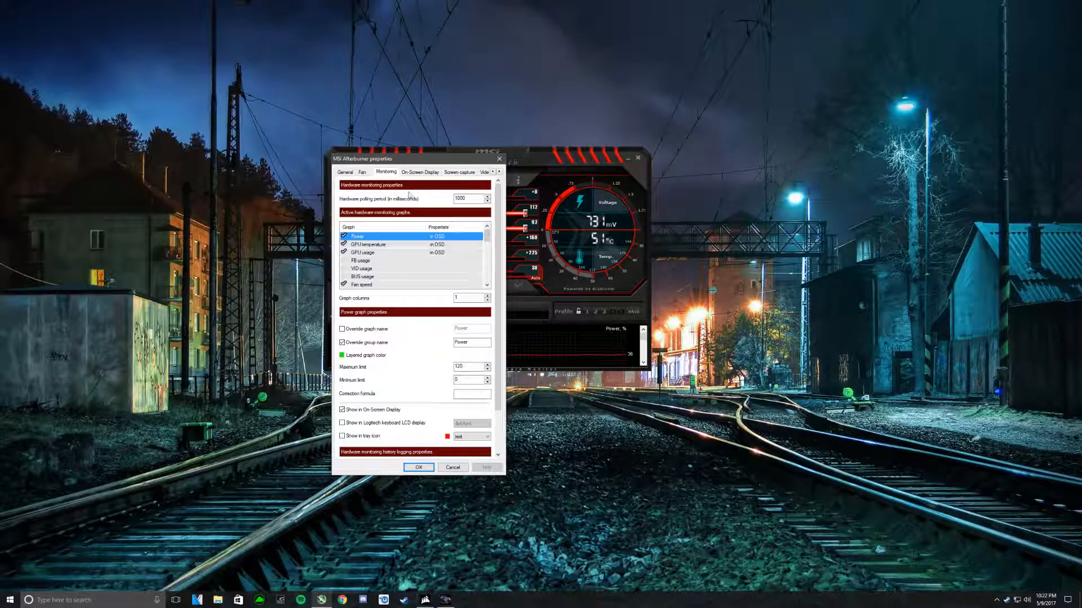
drag(406, 161, 379, 101)
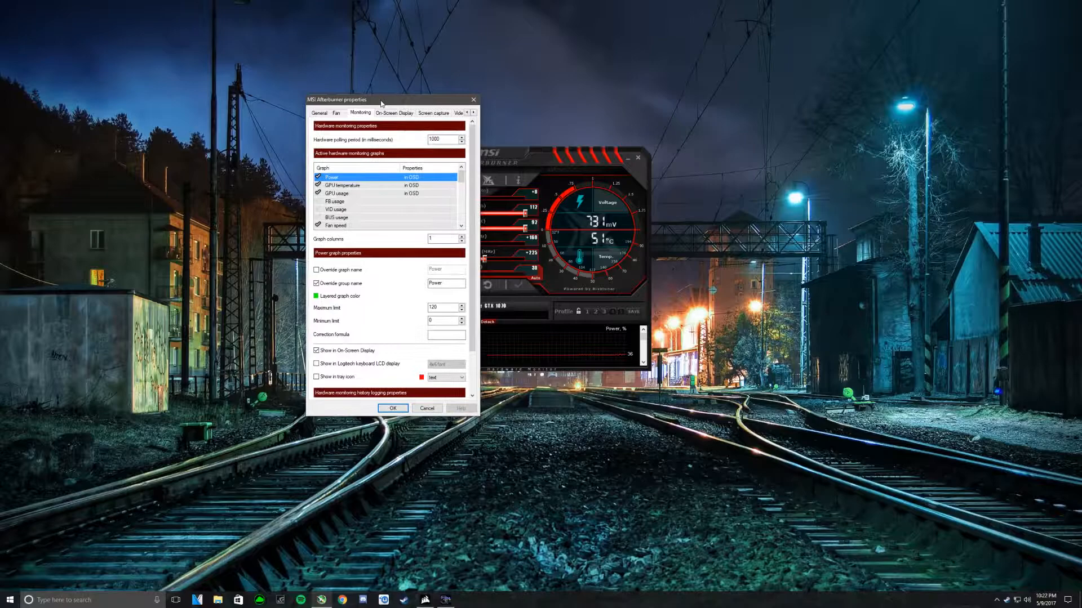
mouse_move(451, 211)
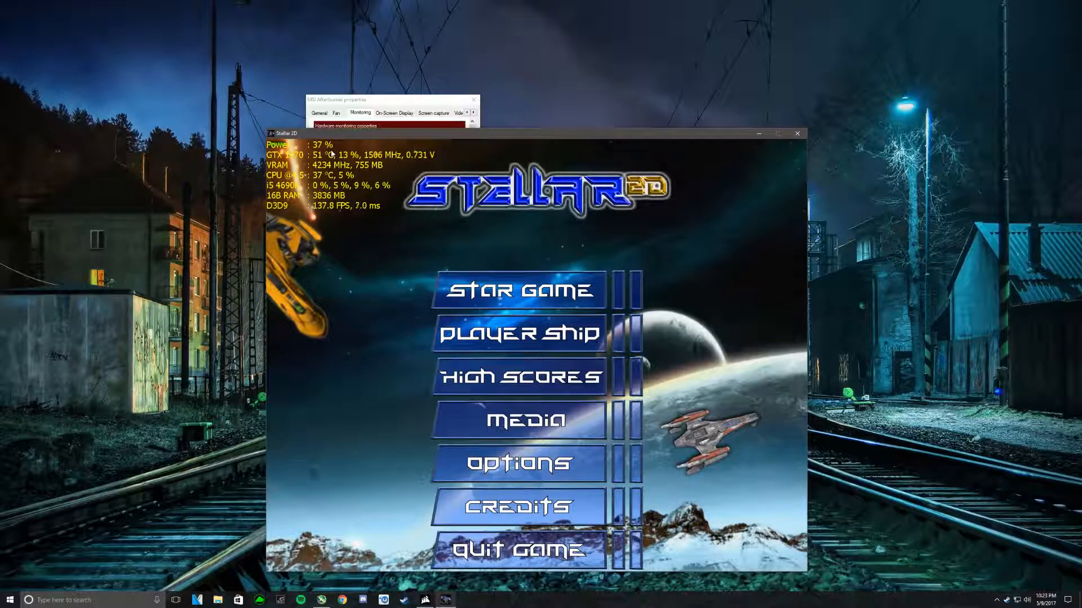
- Move the Stellar 2D game window clear of the Afterburner properties dialog so its overlay and the monitoring settings can be seen together
drag(519, 134, 471, 129)
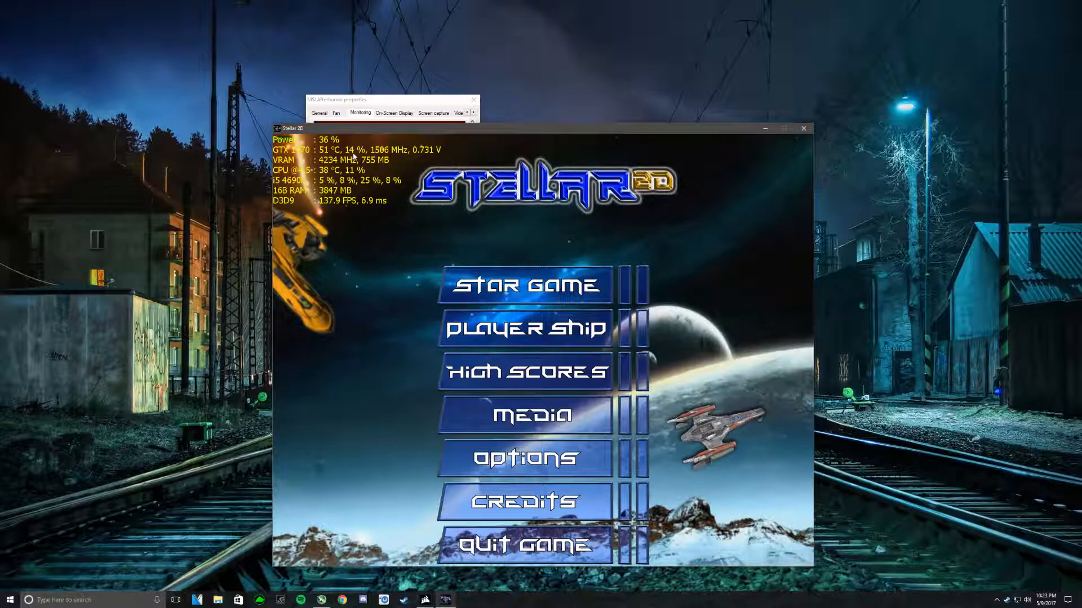
drag(478, 129, 448, 130)
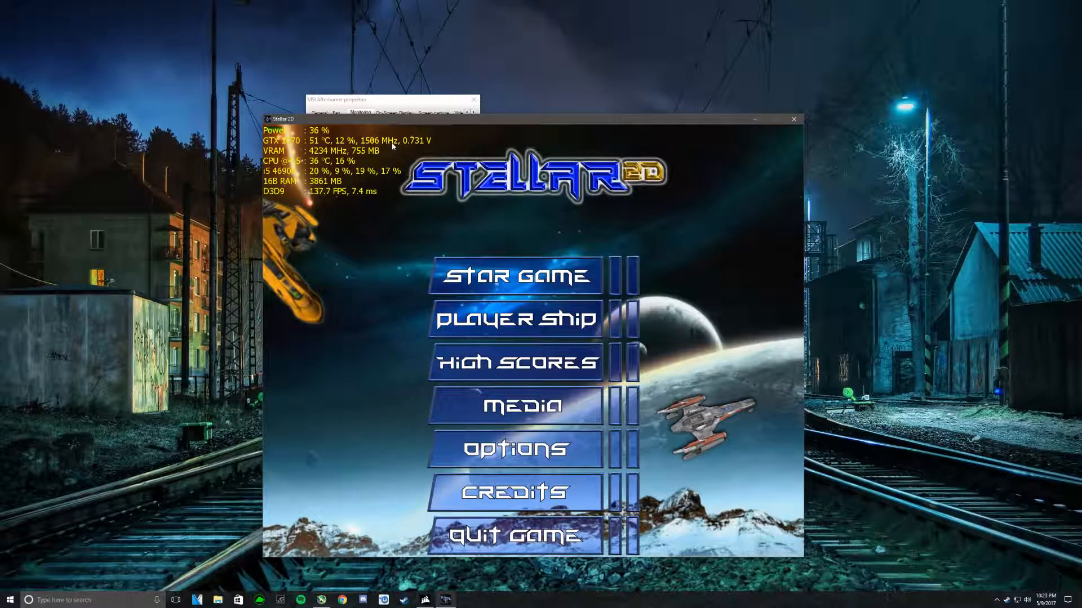
drag(494, 120, 540, 128)
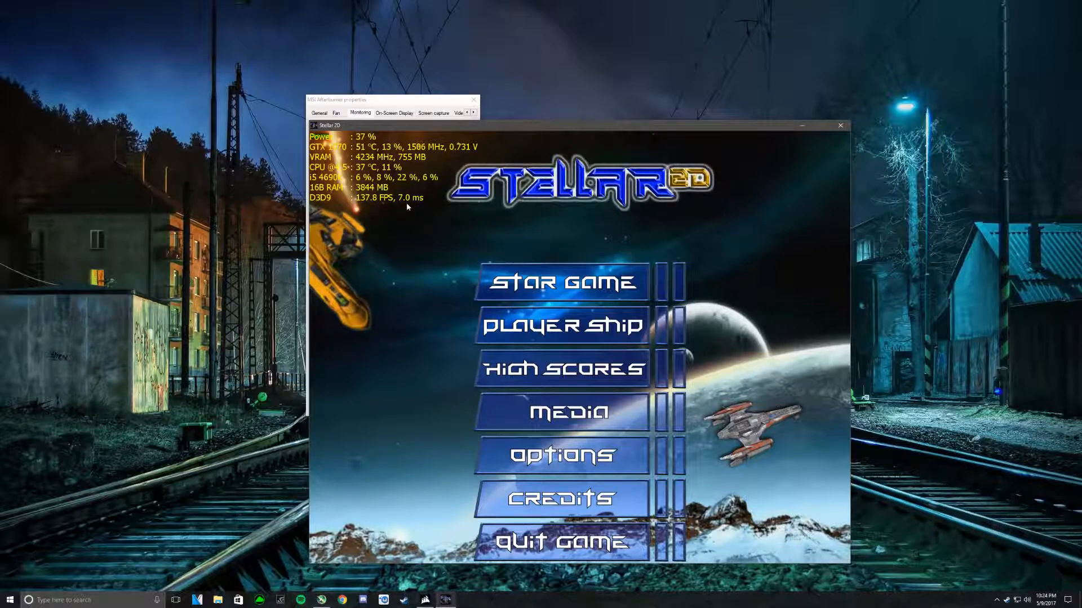
drag(527, 125, 0, 163)
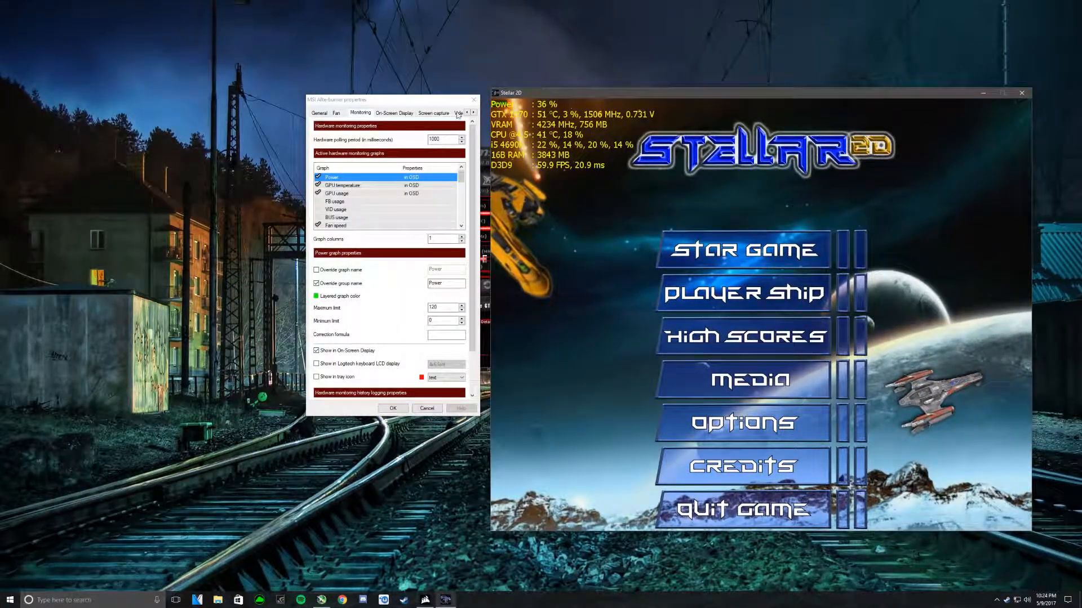
- Place the properties dialog beside the game window and examine the Power graph's overridden group name
drag(416, 106, 270, 105)
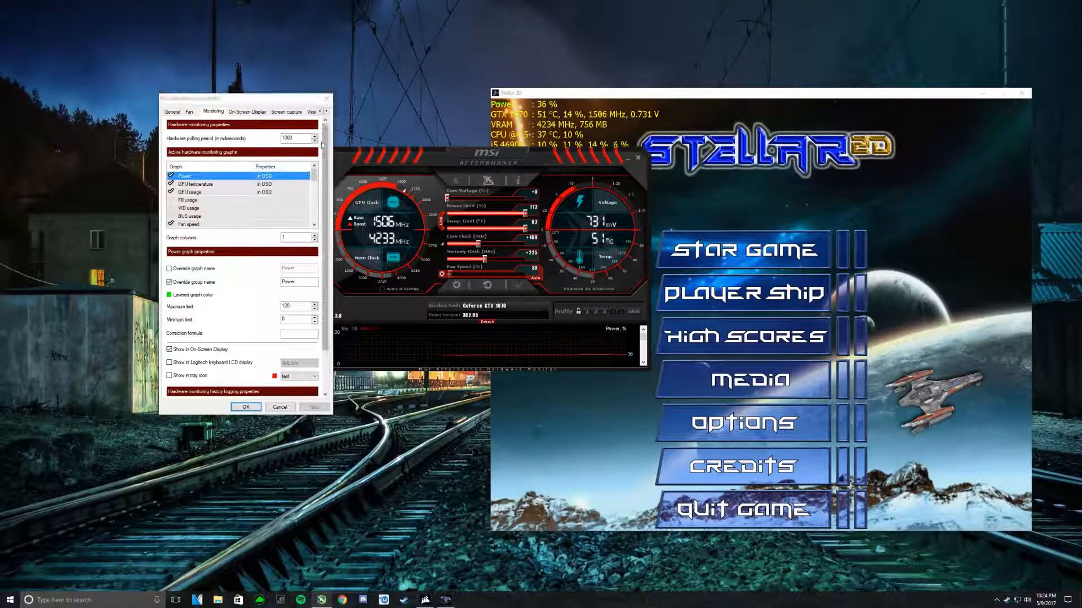
drag(283, 100, 340, 116)
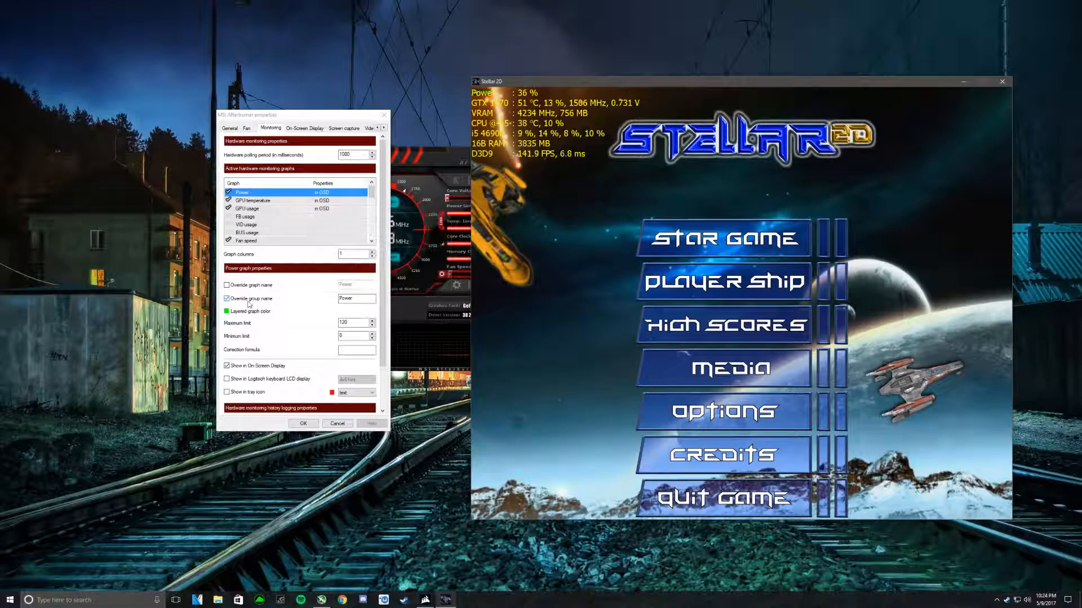
drag(366, 299, 330, 303)
click(357, 300)
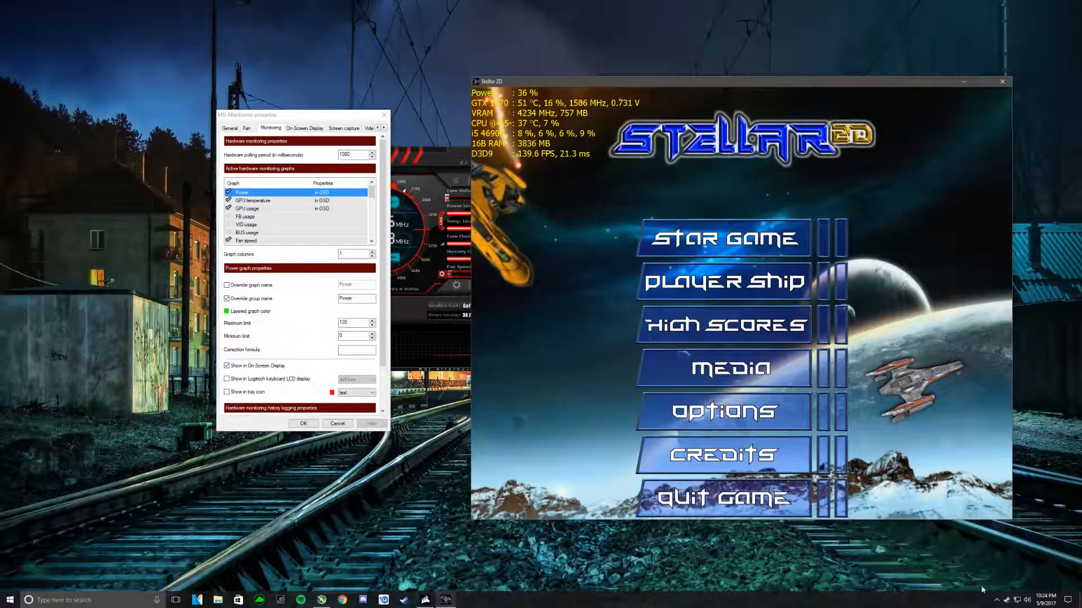
- Open RivaTuner Statistics Server and slightly increase the on-screen display zoom
click(998, 602)
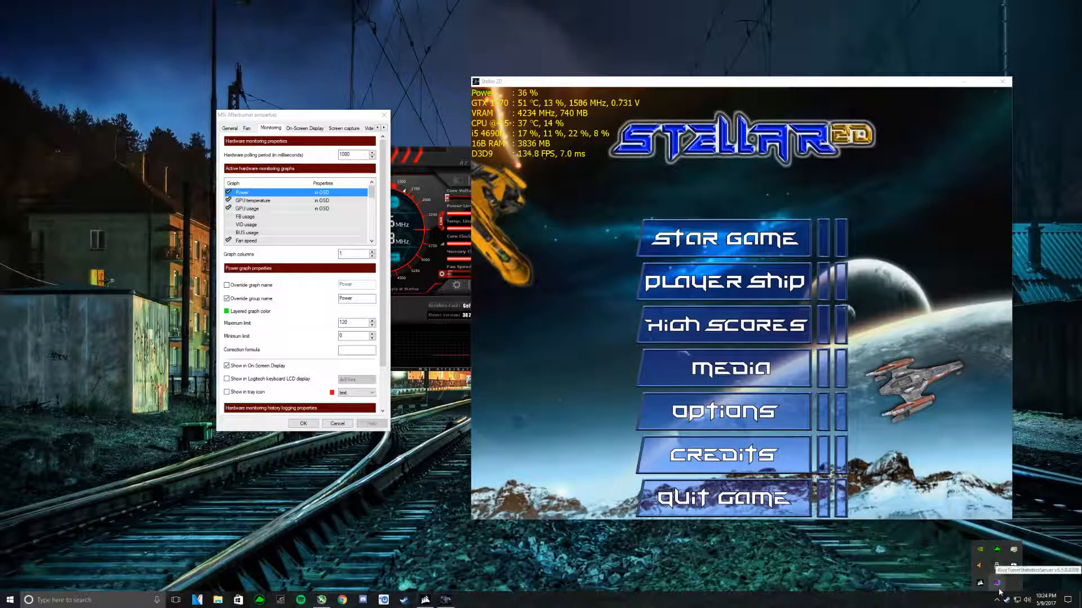
click(998, 587)
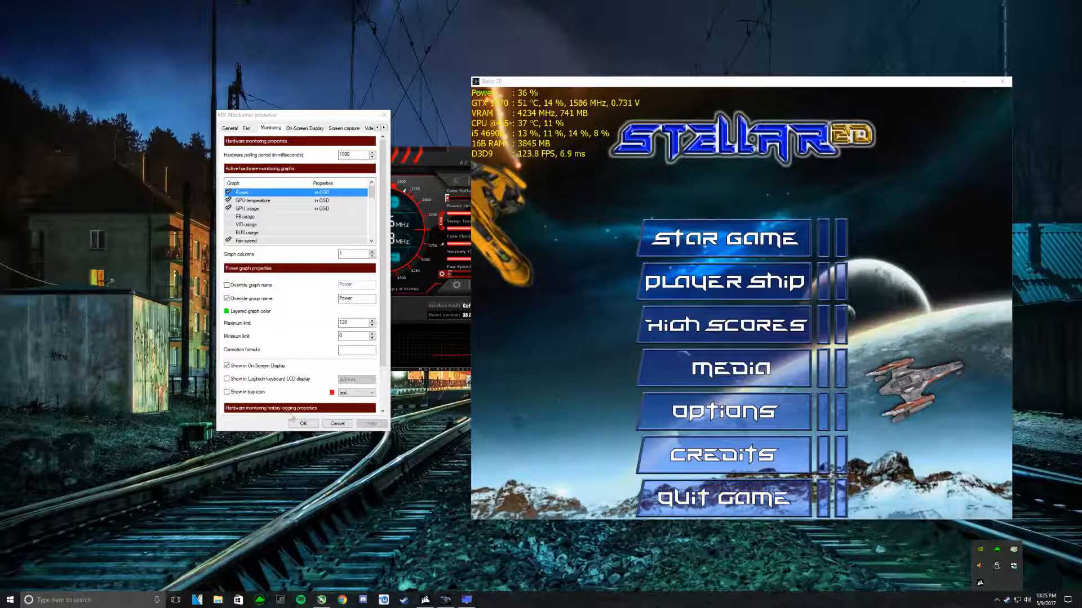
drag(355, 232, 452, 177)
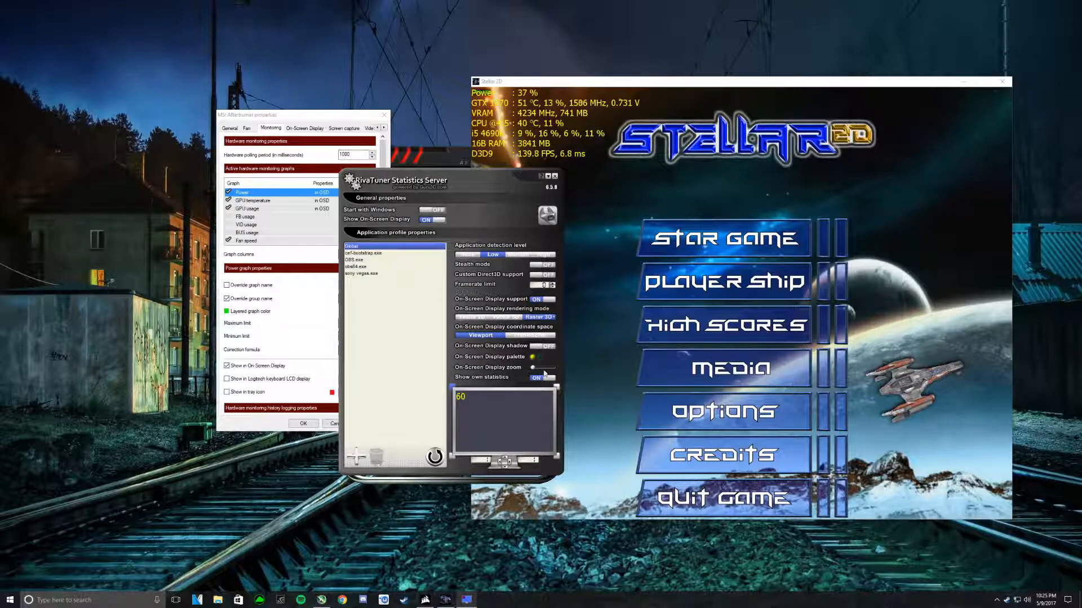
drag(536, 369, 537, 370)
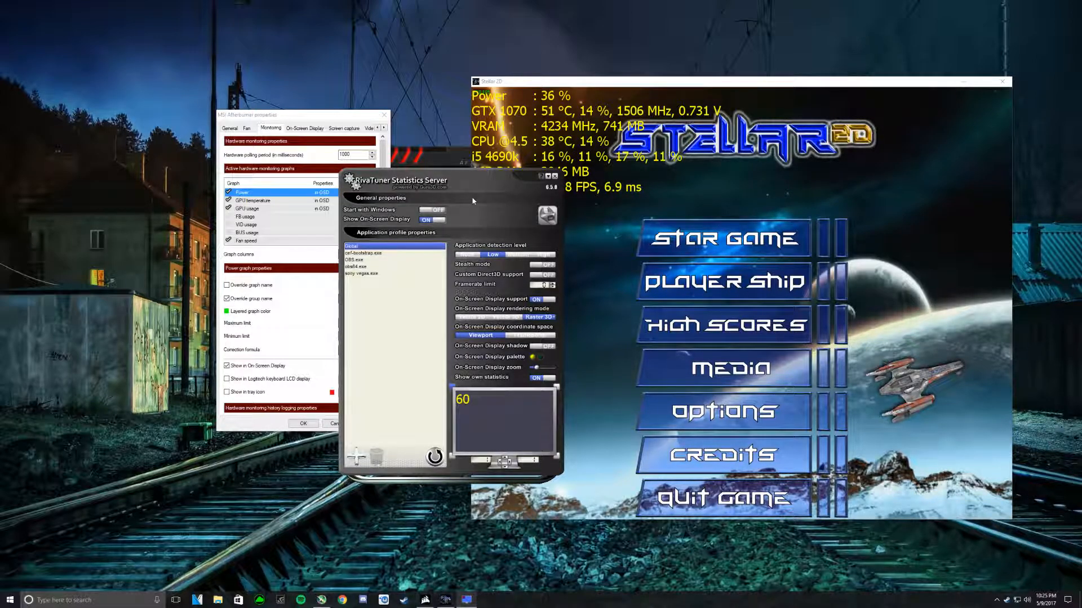
drag(475, 180, 0, 179)
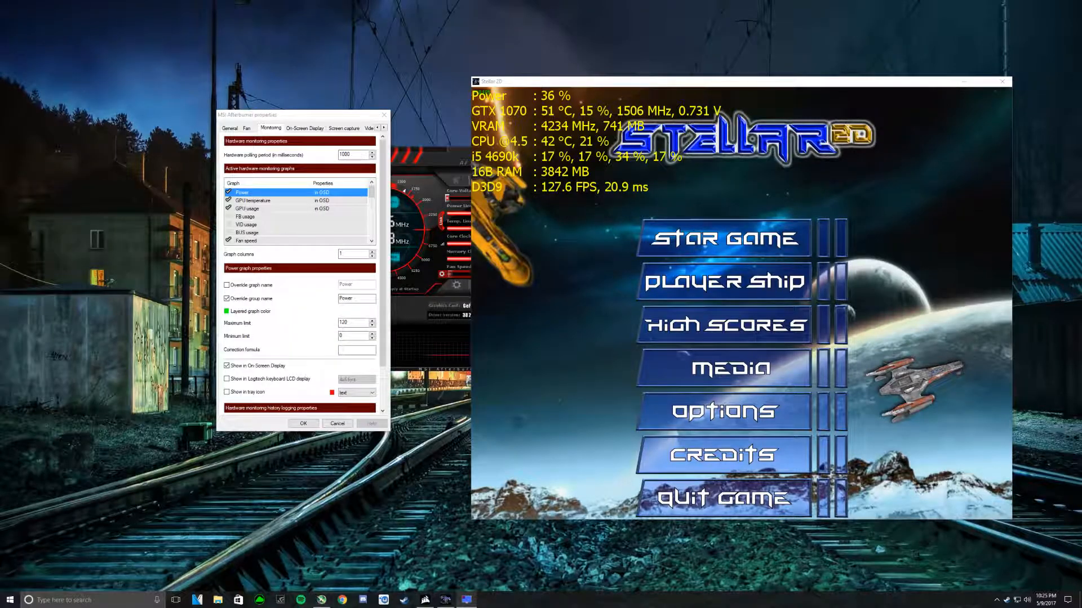
- Examine the group names and on-screen display settings of the GPU temperature and GPU usage graphs against the game overlay
click(255, 201)
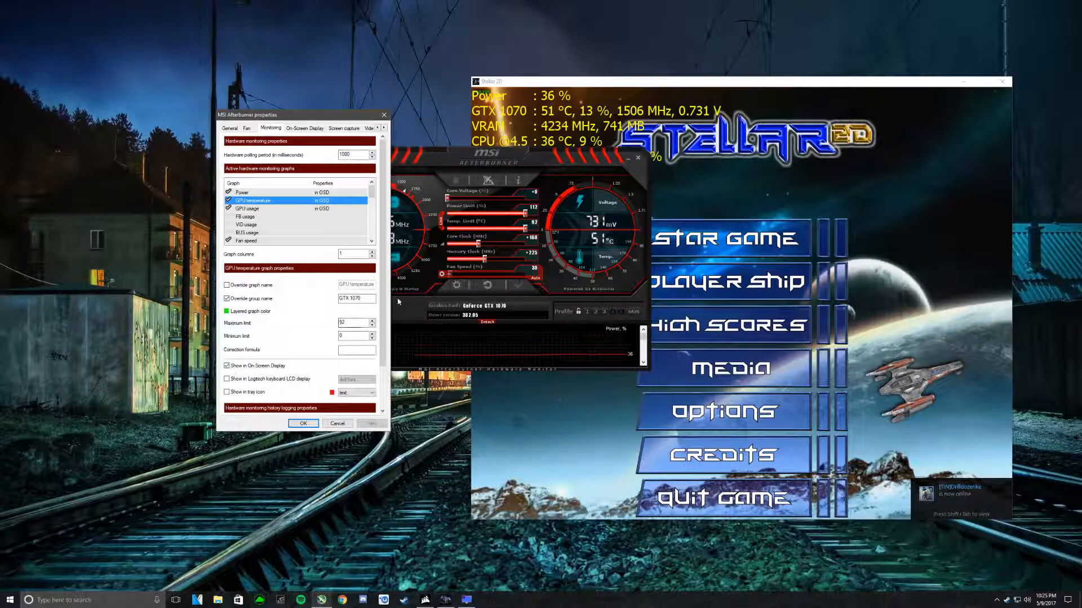
mouse_move(632, 85)
mouse_down()
mouse_move(688, 82)
mouse_move(650, 81)
mouse_up()
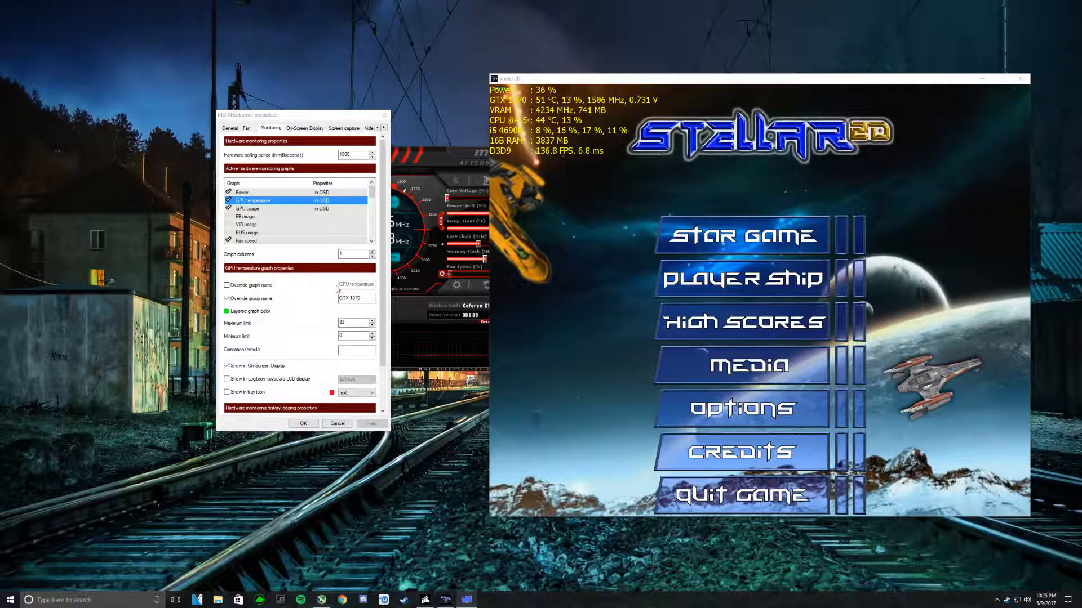
click(293, 209)
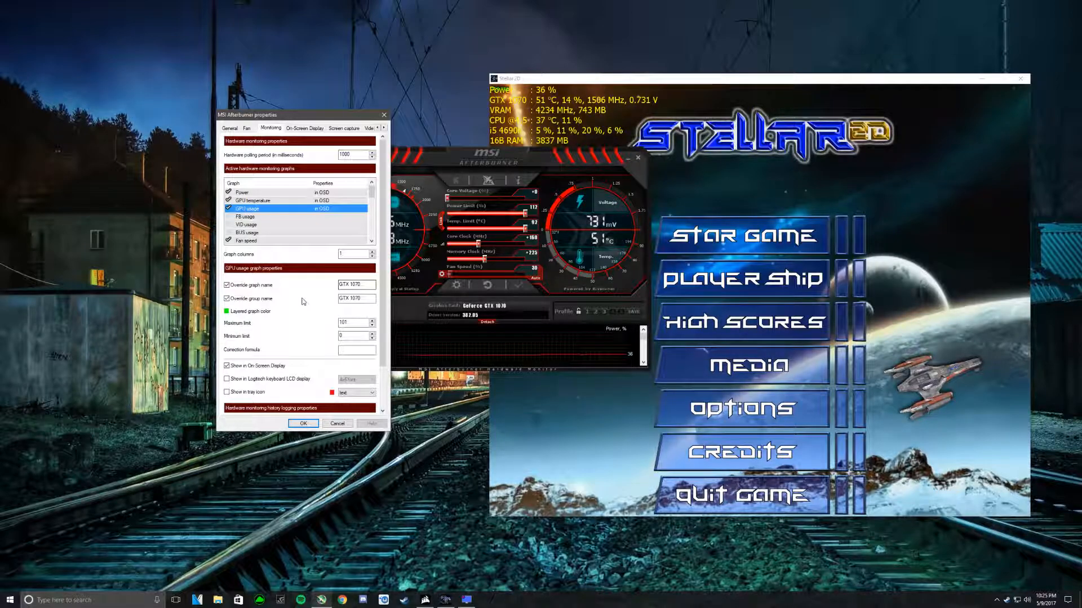
mouse_move(303, 301)
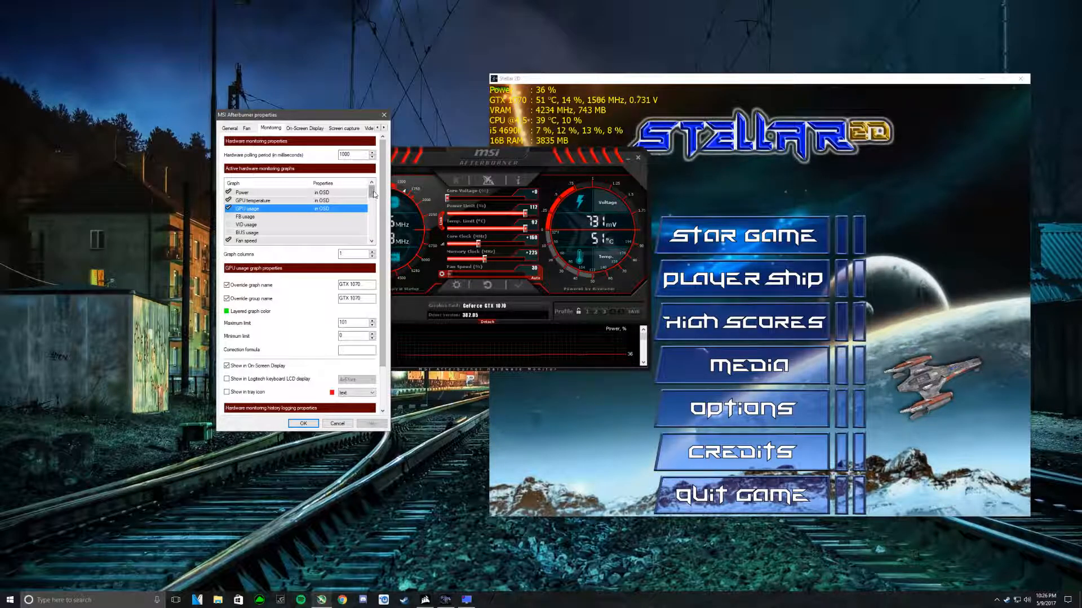
scroll(374, 199, down, 2)
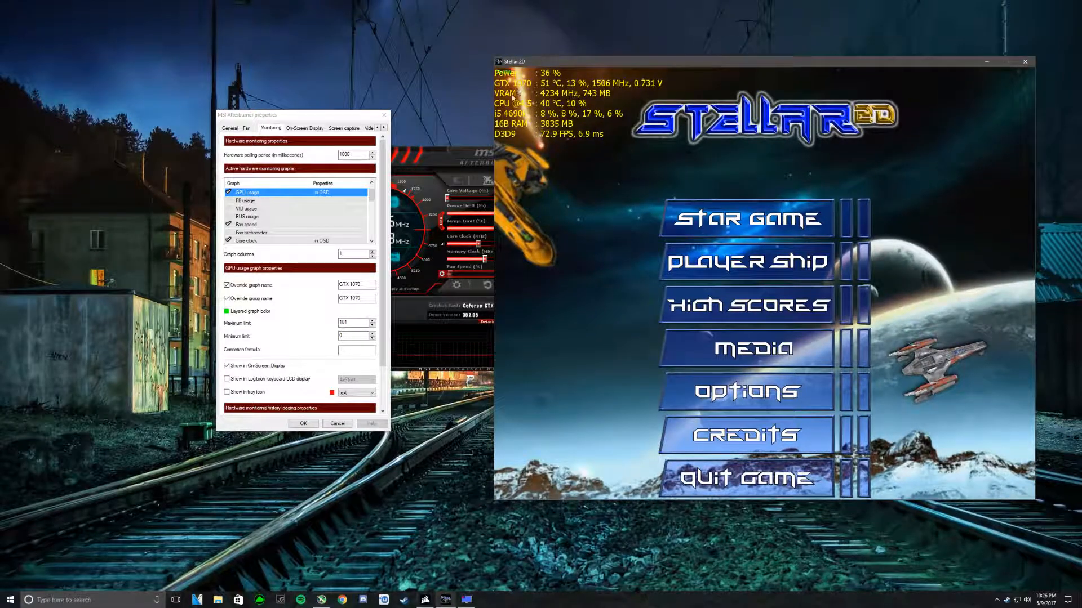
click(370, 198)
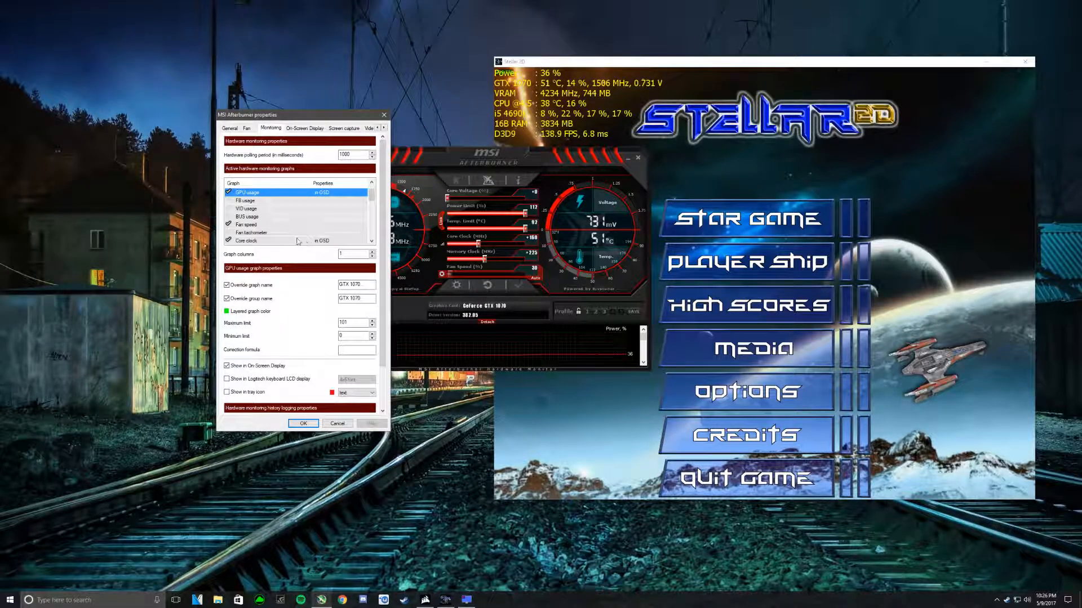
- Examine the monitoring settings of the Fan speed, Core clock, Memory clock and Memory usage graphs
click(267, 228)
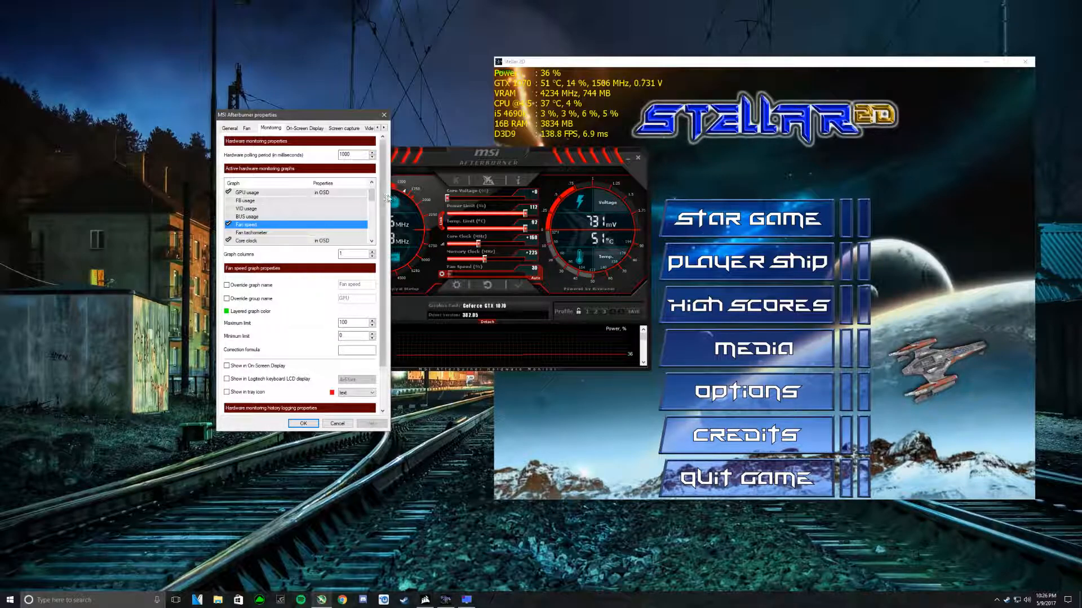
scroll(372, 203, down, 1)
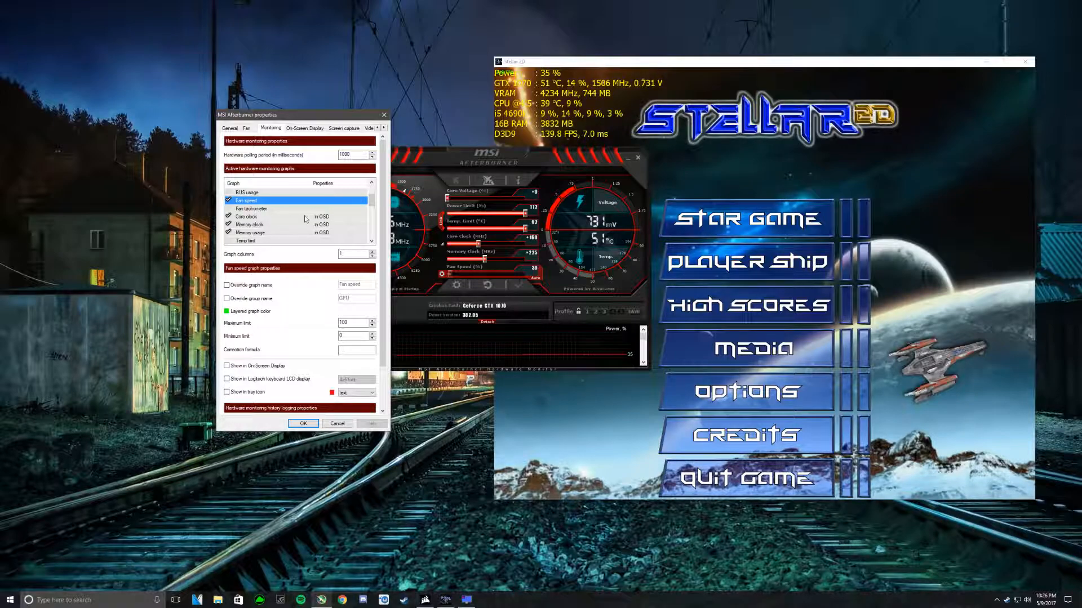
click(261, 218)
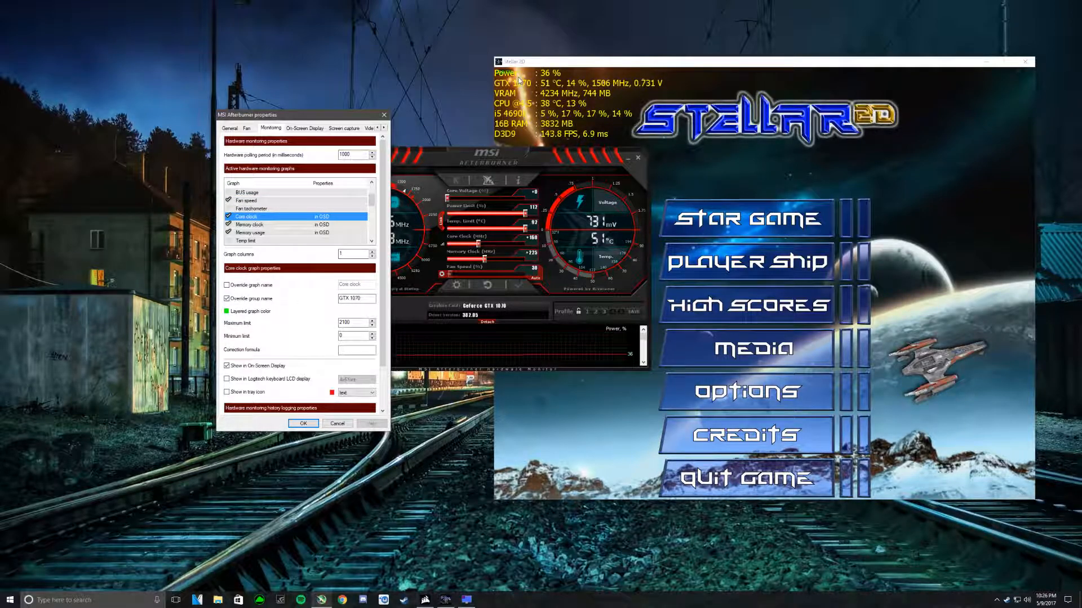
click(263, 225)
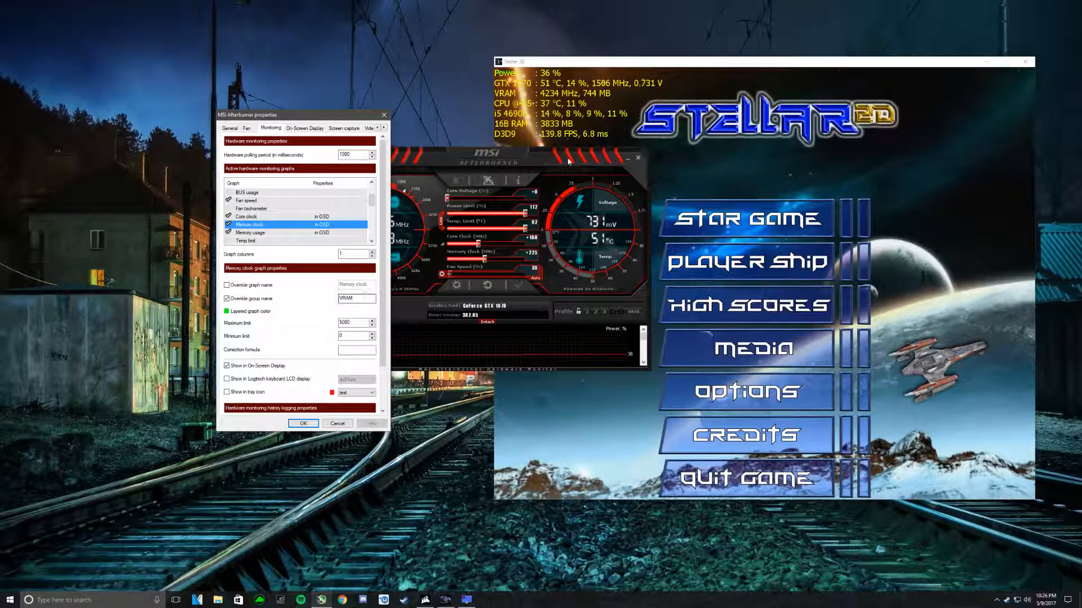
click(255, 233)
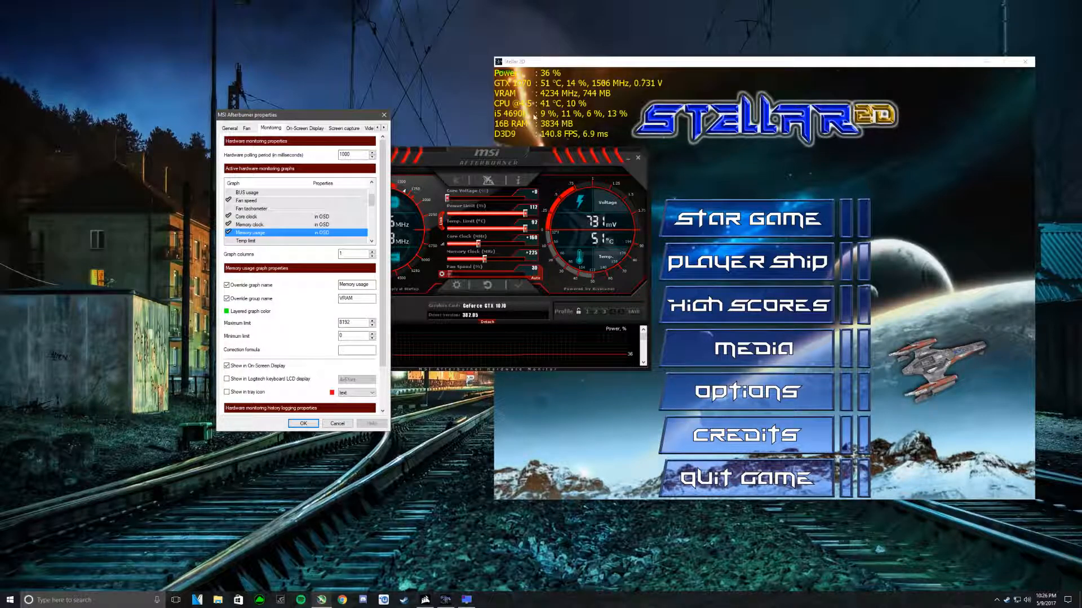
- Examine the group names and on-screen display settings of the CPU temperature and CPU1 usage graphs
scroll(365, 213, down, 3)
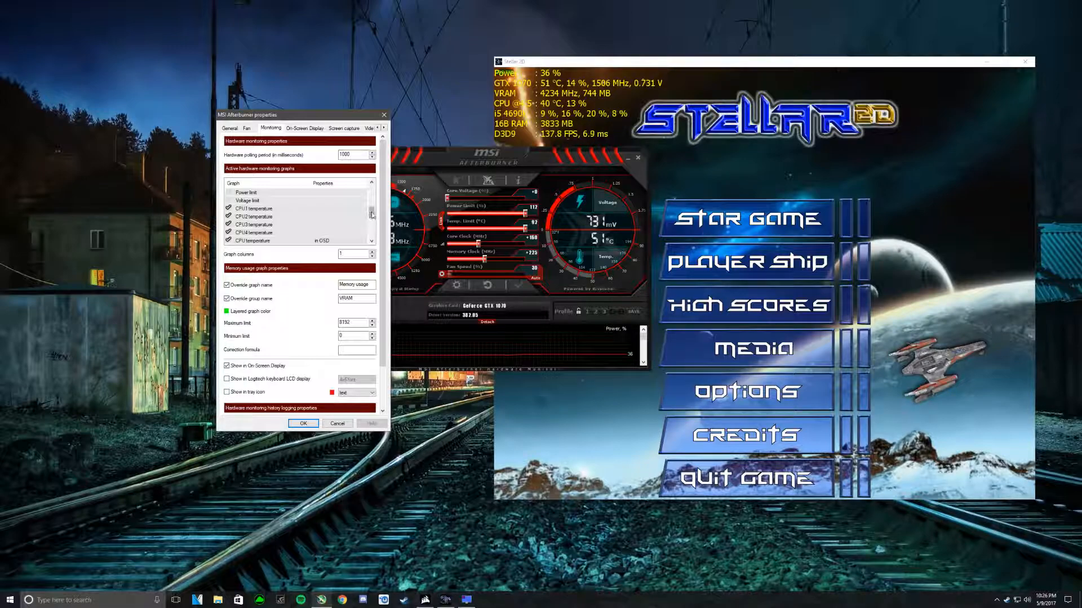
drag(372, 215, 372, 214)
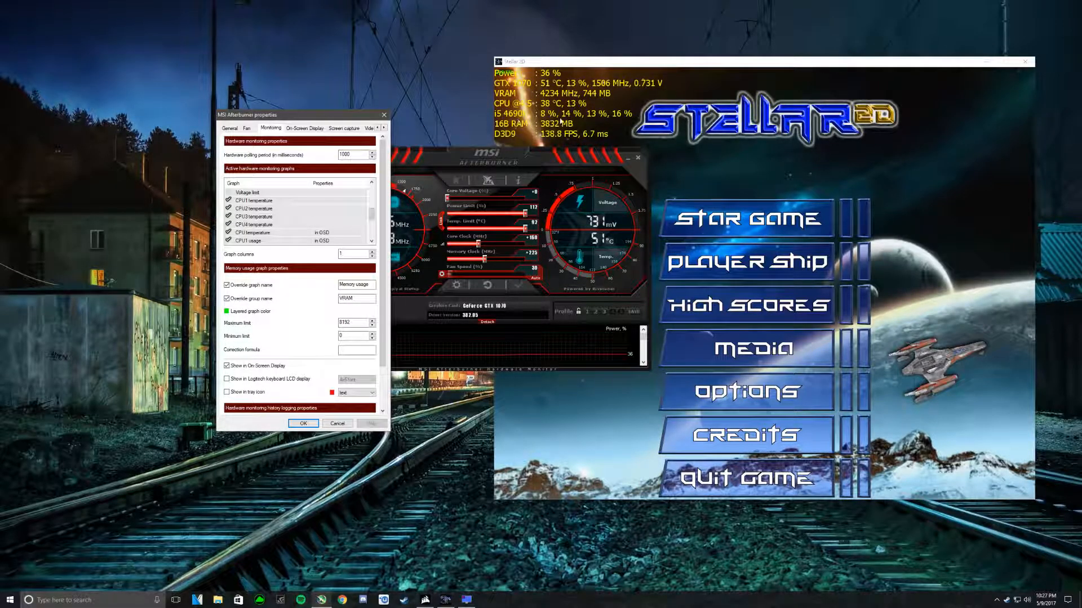
drag(371, 216, 371, 220)
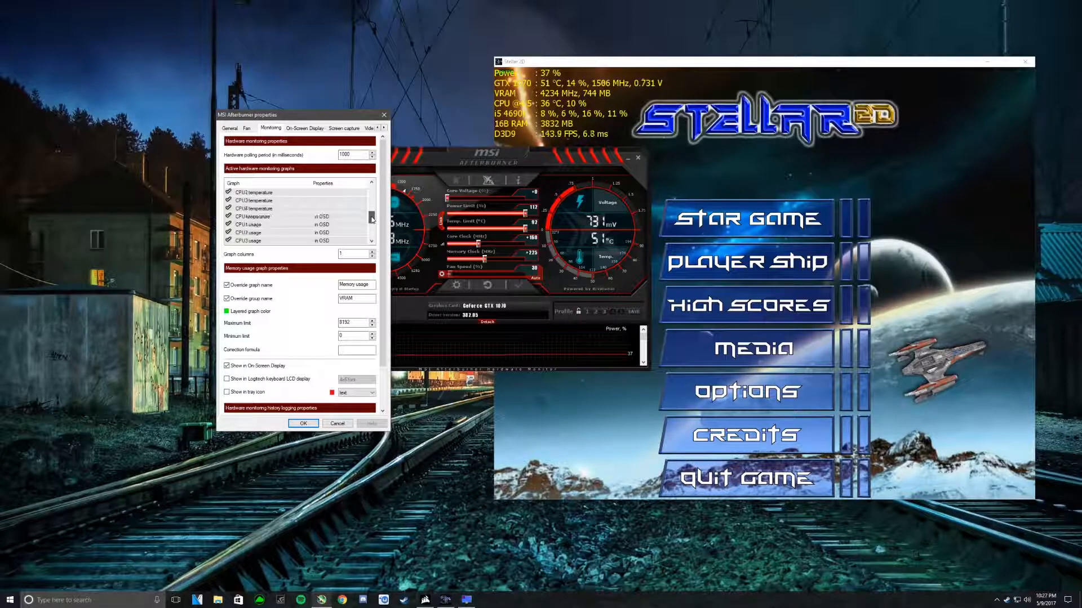
click(261, 217)
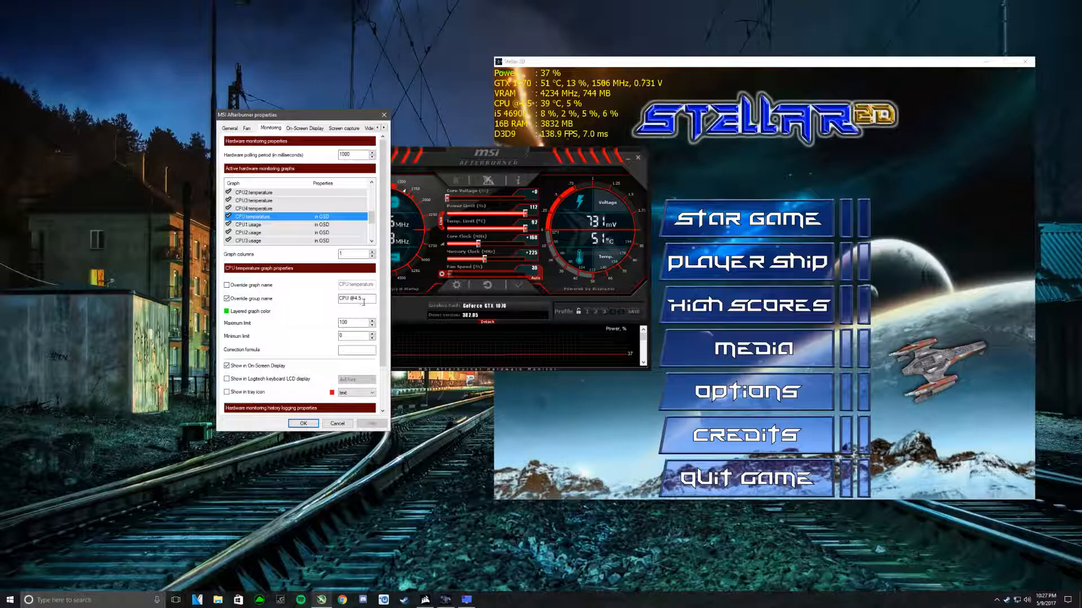
click(367, 298)
drag(376, 219, 375, 224)
click(264, 211)
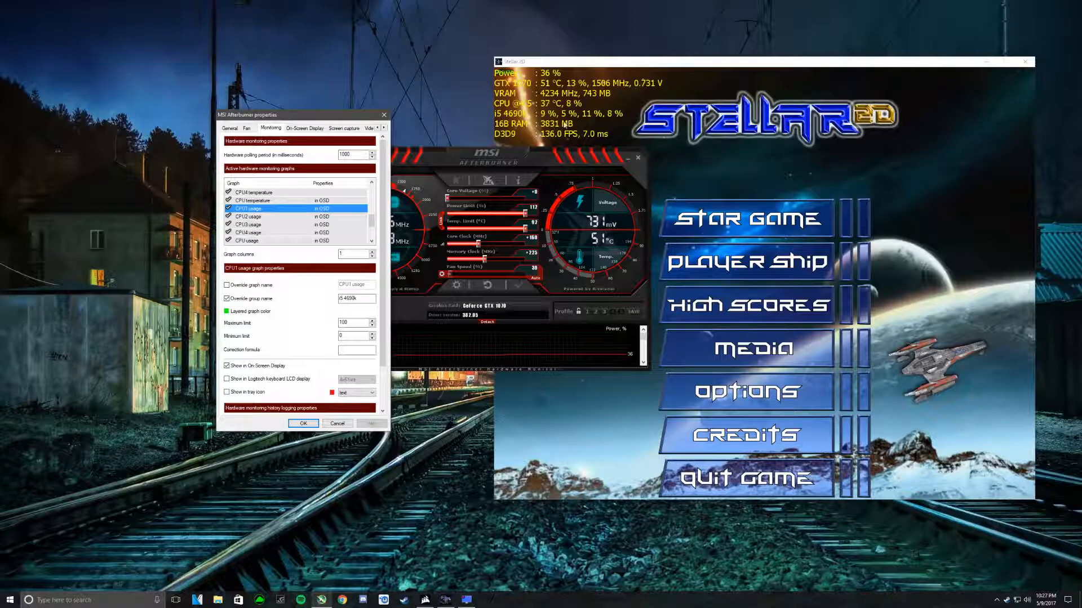
scroll(371, 222, down, 1)
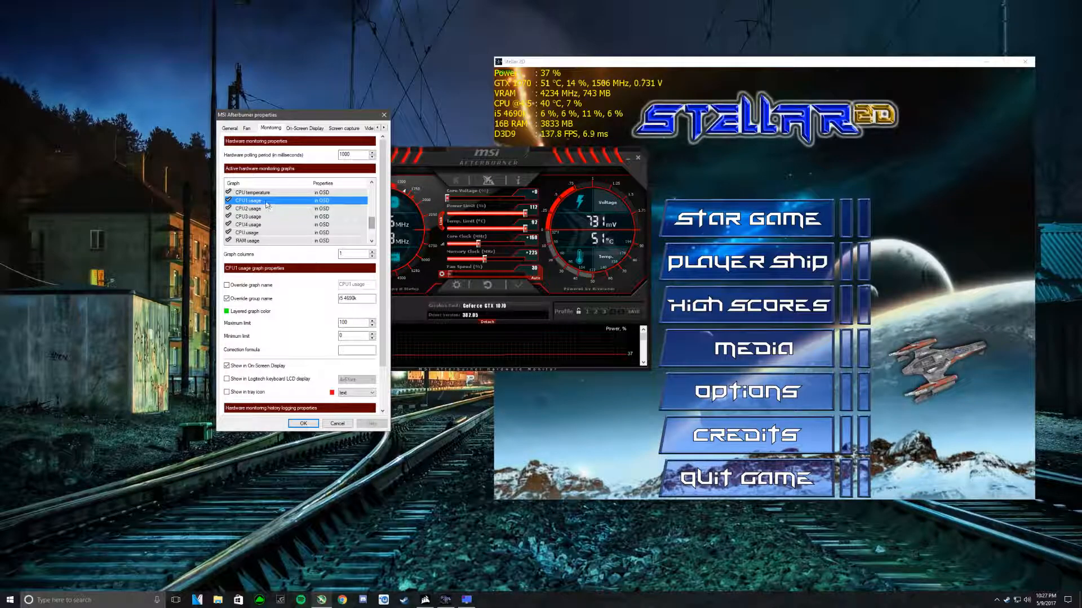
- Examine the group names and on-screen display settings of the CPU4 usage, overall CPU usage and RAM usage graphs
drag(268, 212, 272, 225)
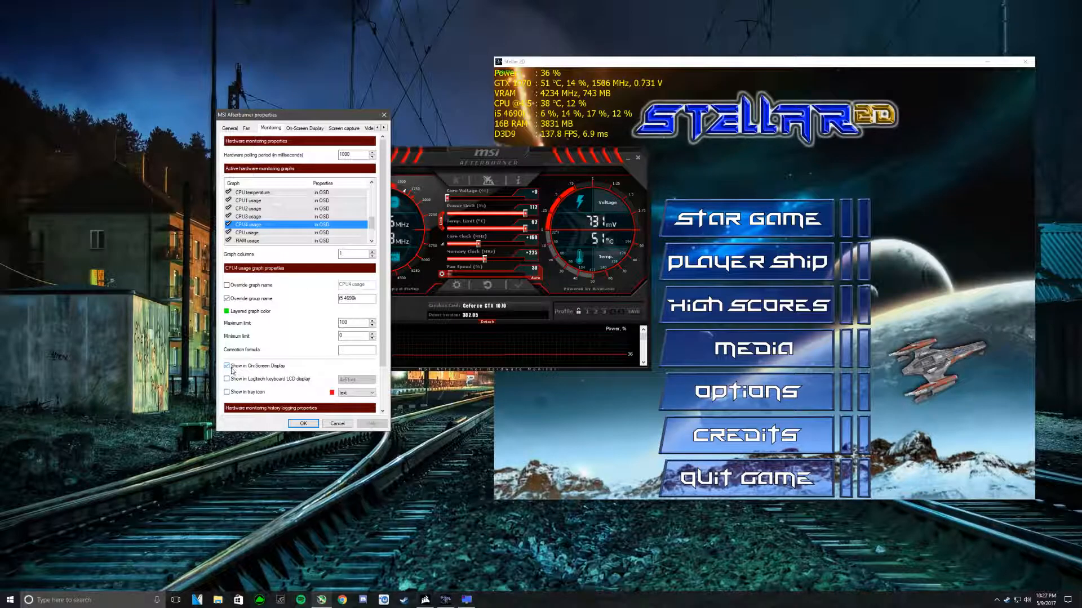
click(278, 234)
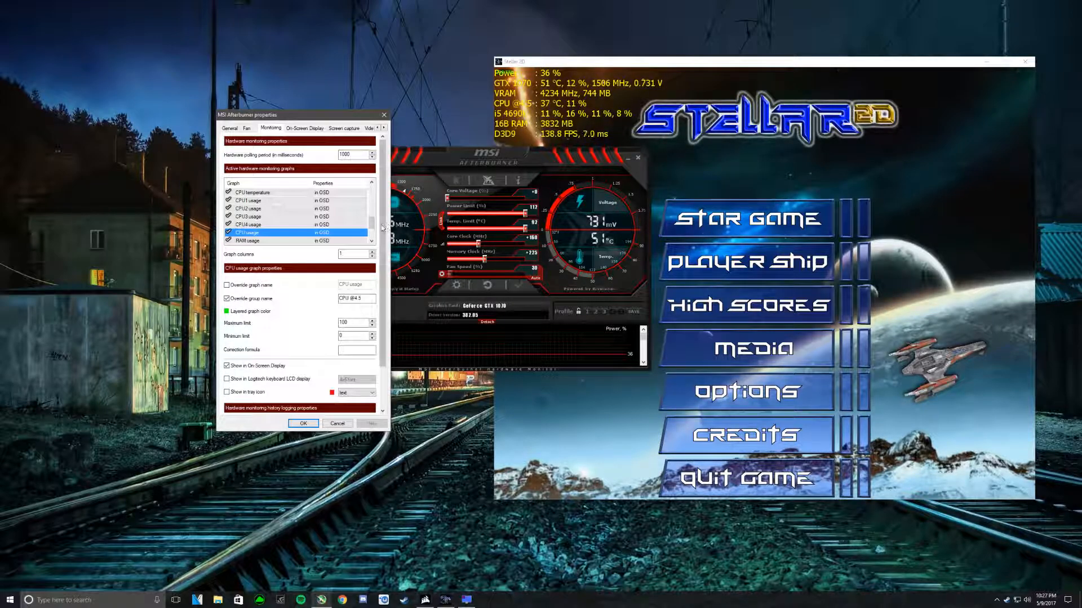
scroll(287, 220, down, 2)
click(286, 225)
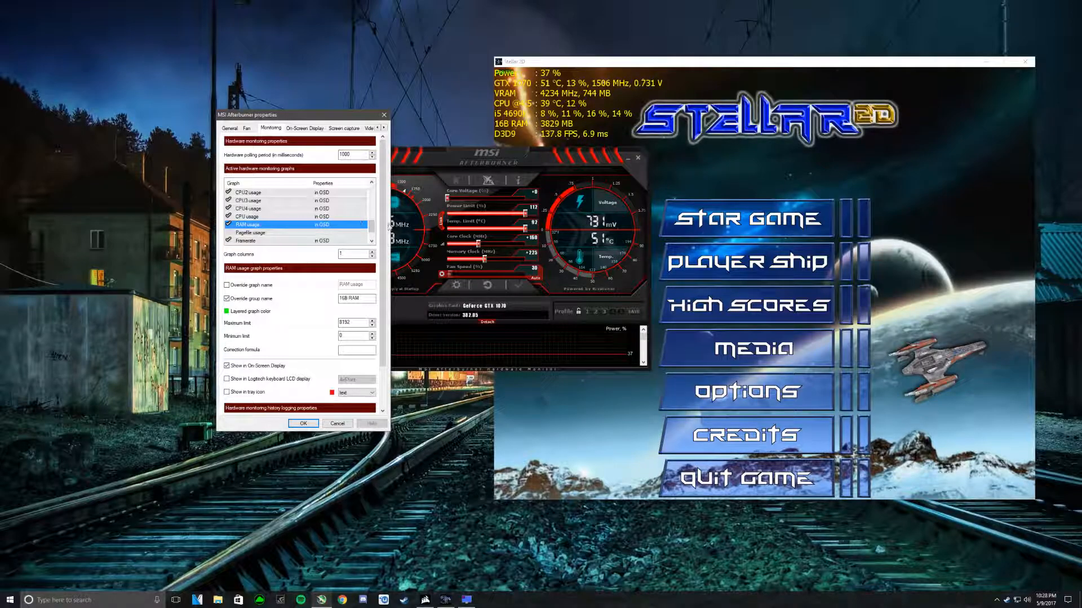
- Examine the on-screen display and group name settings of the Framerate, Frametime and GPU voltage graphs
click(320, 241)
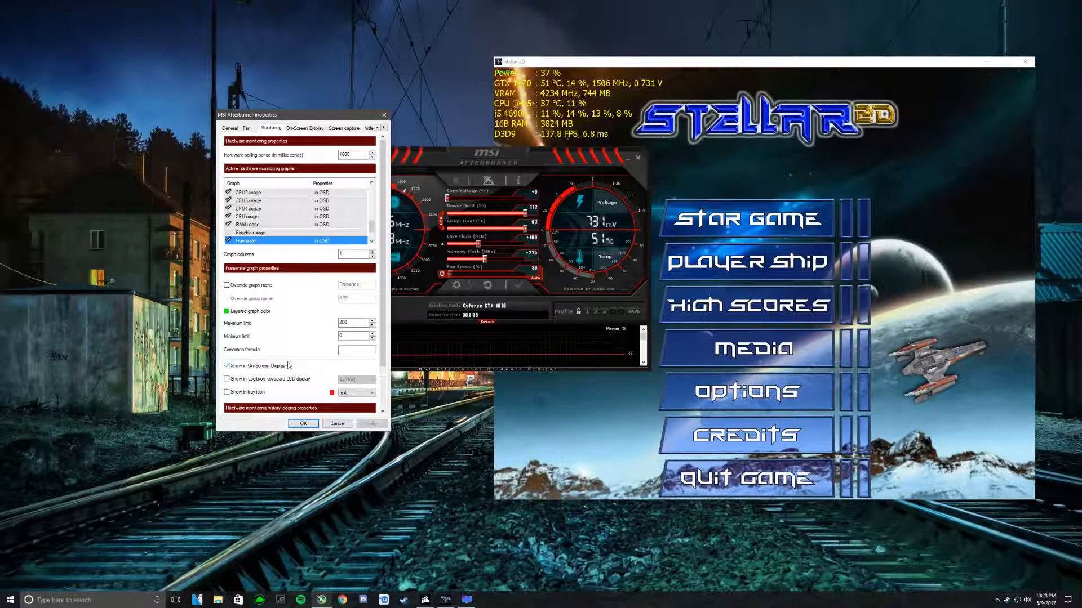
scroll(376, 232, down, 1)
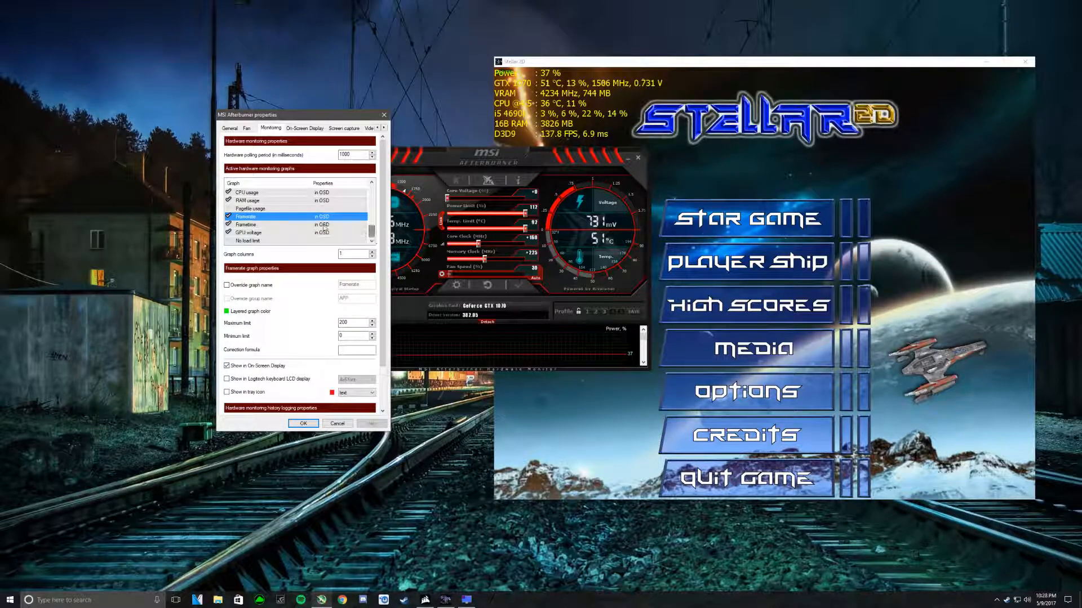
click(264, 225)
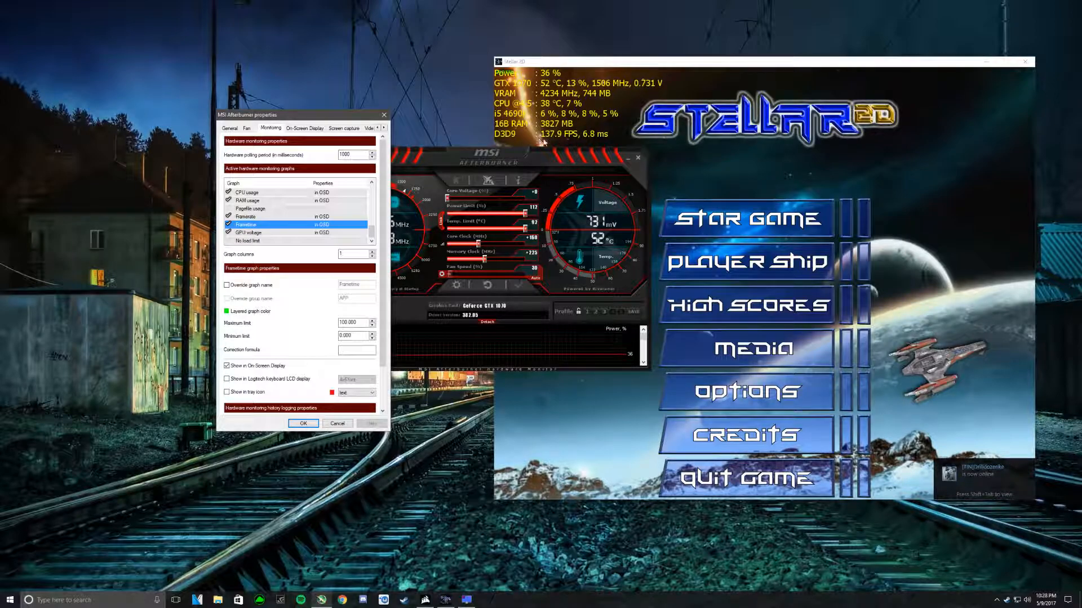
click(293, 232)
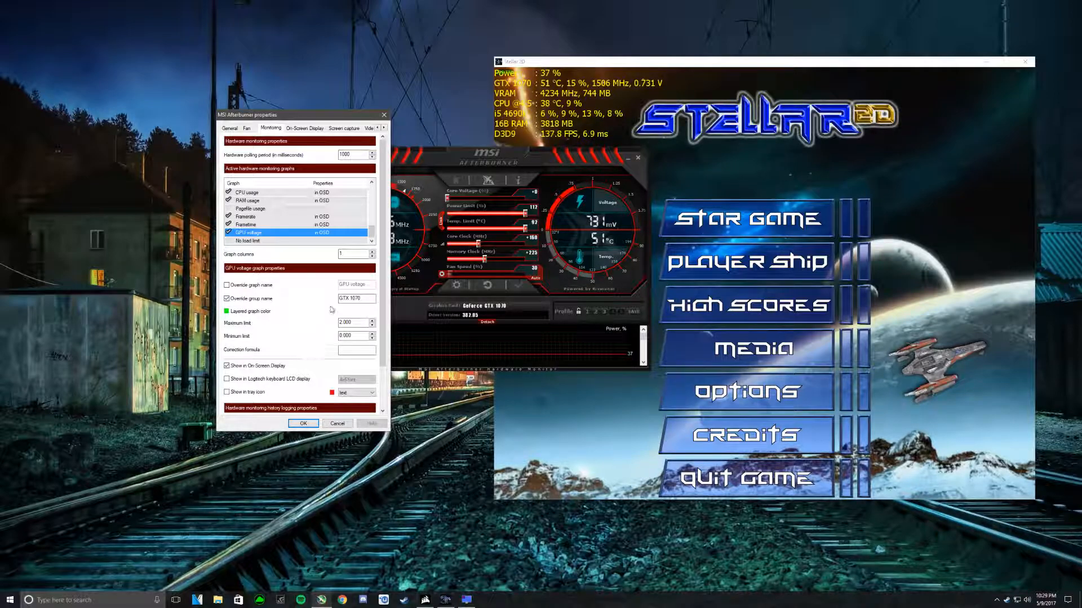
- Review the list of active hardware monitoring graphs to check which ones are enabled and shown in the on-screen display
drag(371, 230, 373, 192)
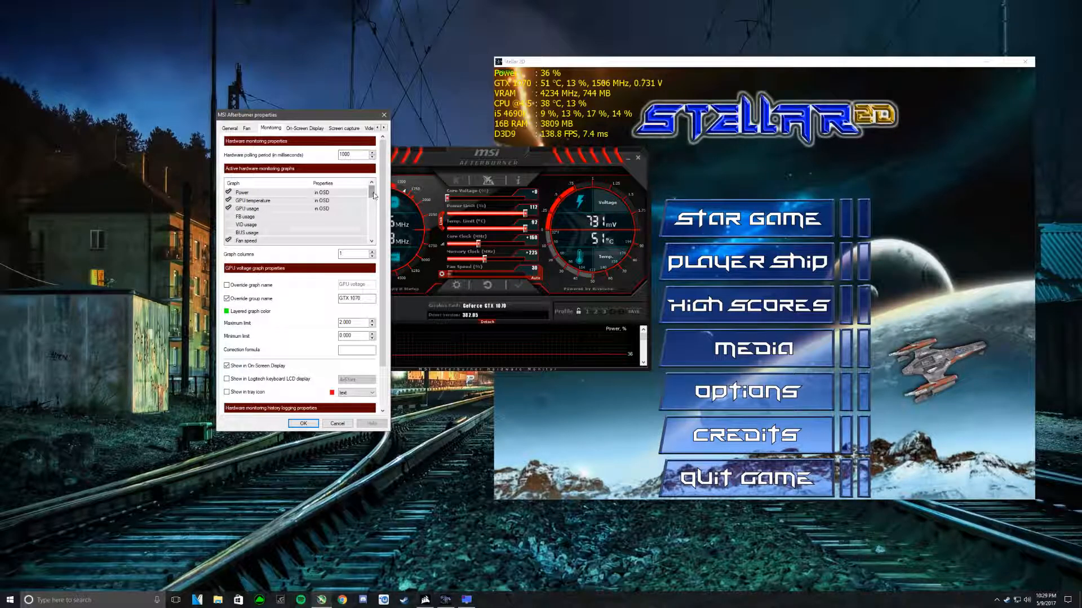
drag(372, 195, 366, 227)
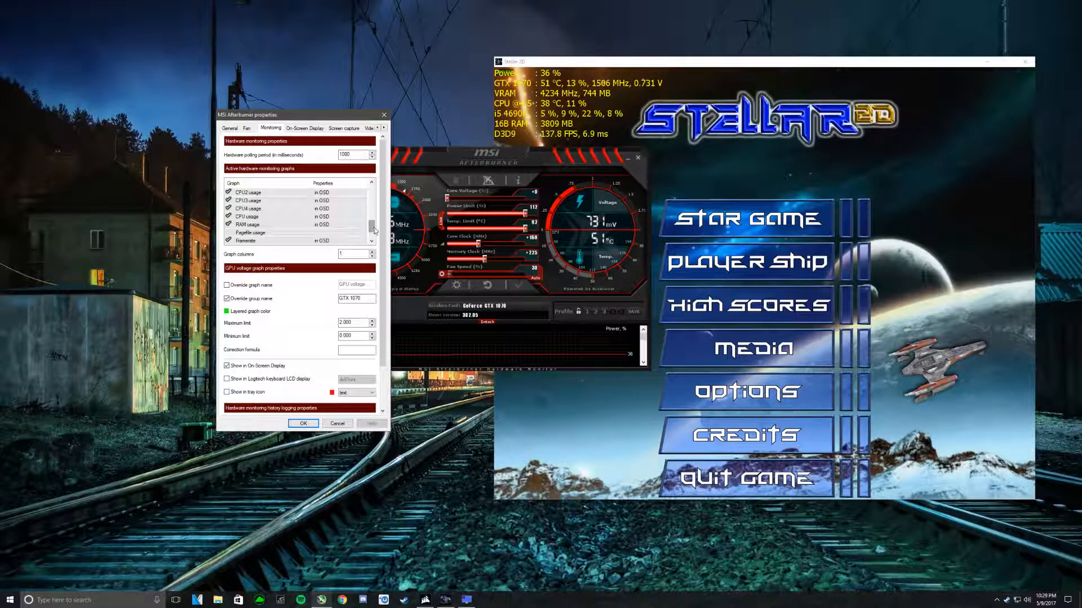
drag(374, 228, 375, 192)
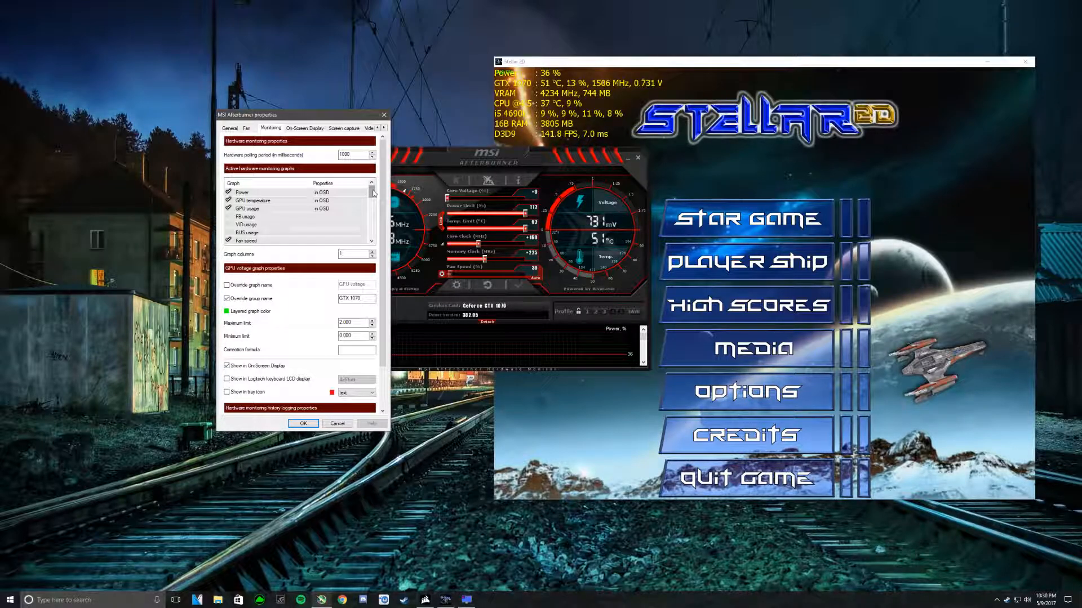
mouse_move(373, 193)
mouse_down()
mouse_move(371, 205)
mouse_move(372, 193)
mouse_up()
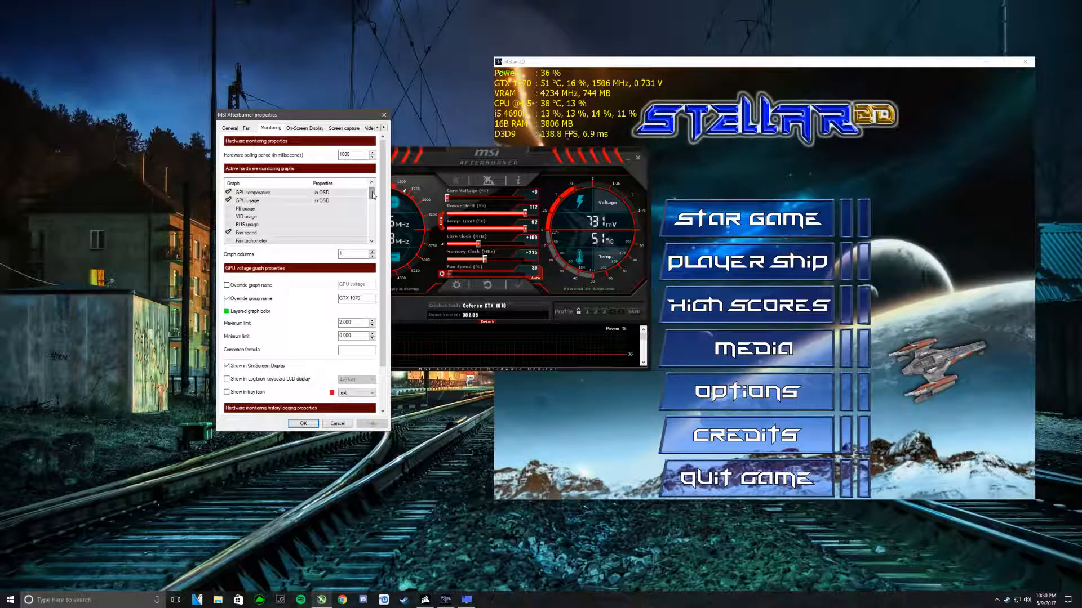